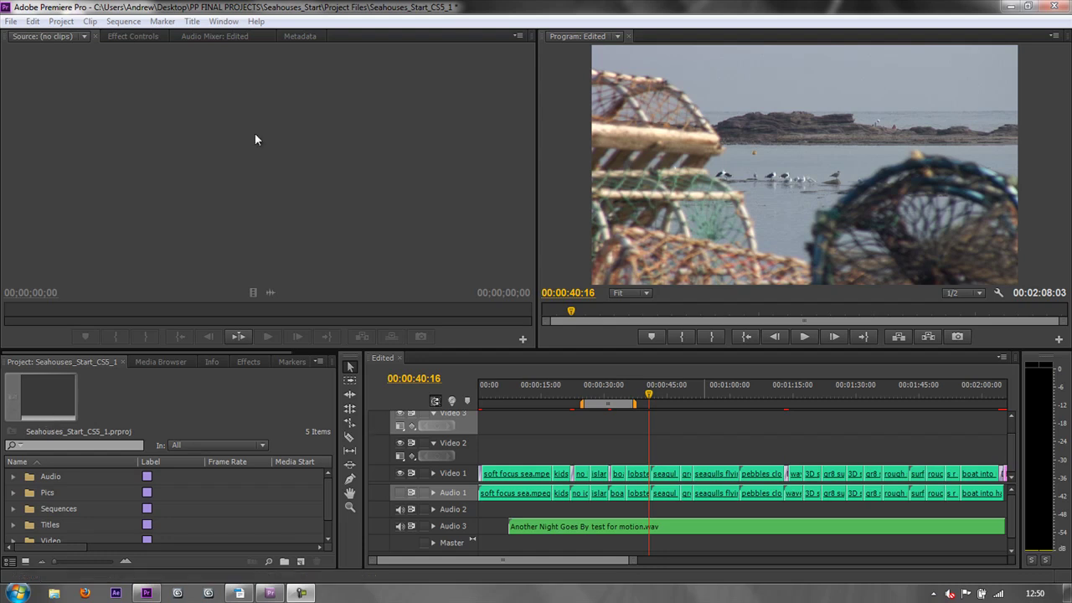
# Check the Workspace menu without changes, then turn off the Project panel's Preview Area so only the bins list
pyautogui.click(223, 21)
pyautogui.moveTo(234, 38)
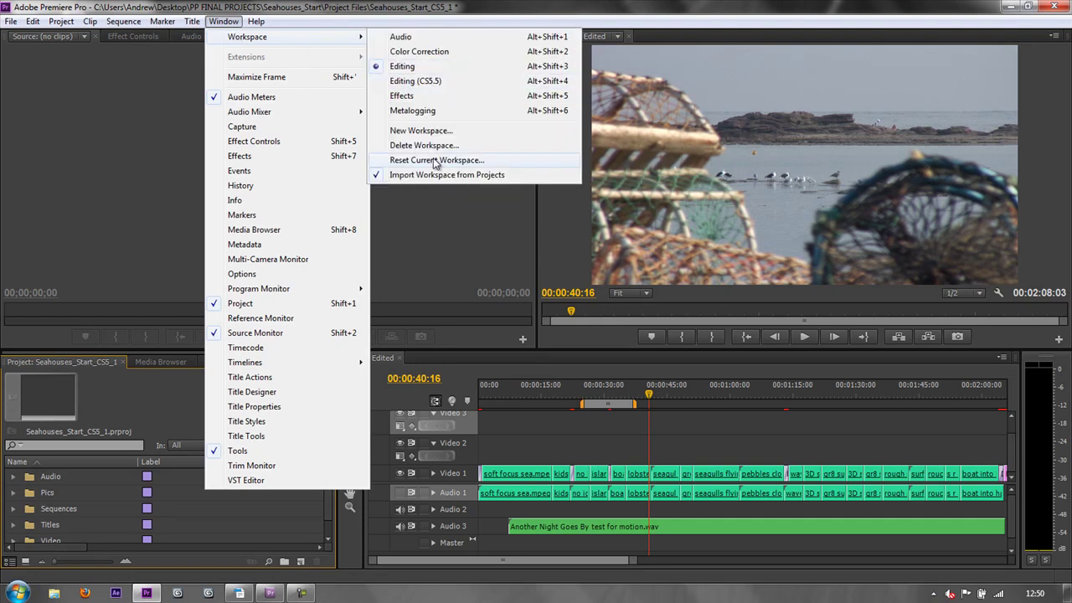
pyautogui.click(112, 391)
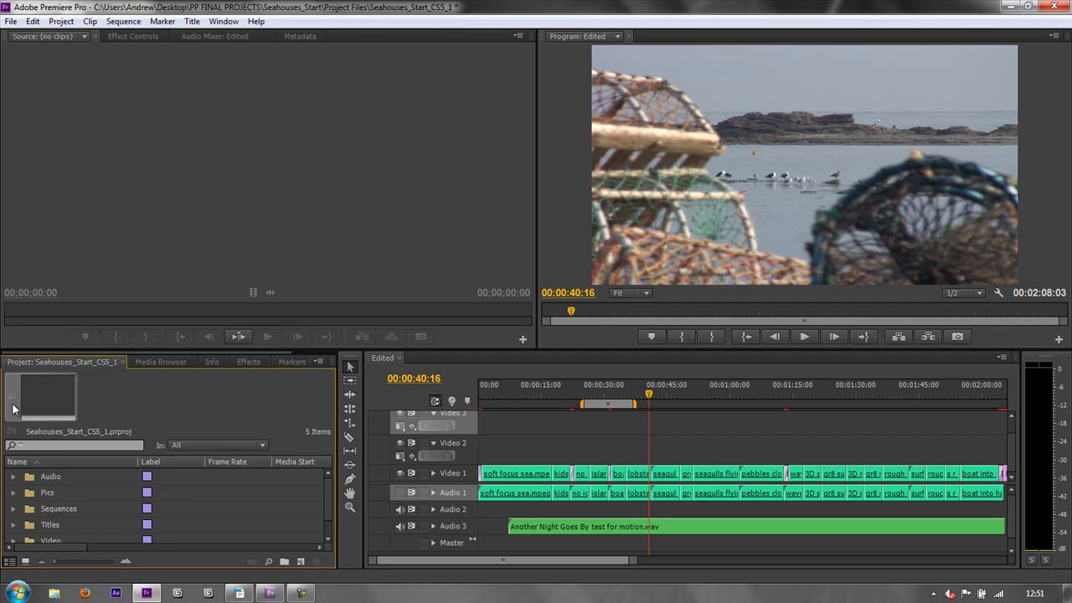
pyautogui.click(318, 362)
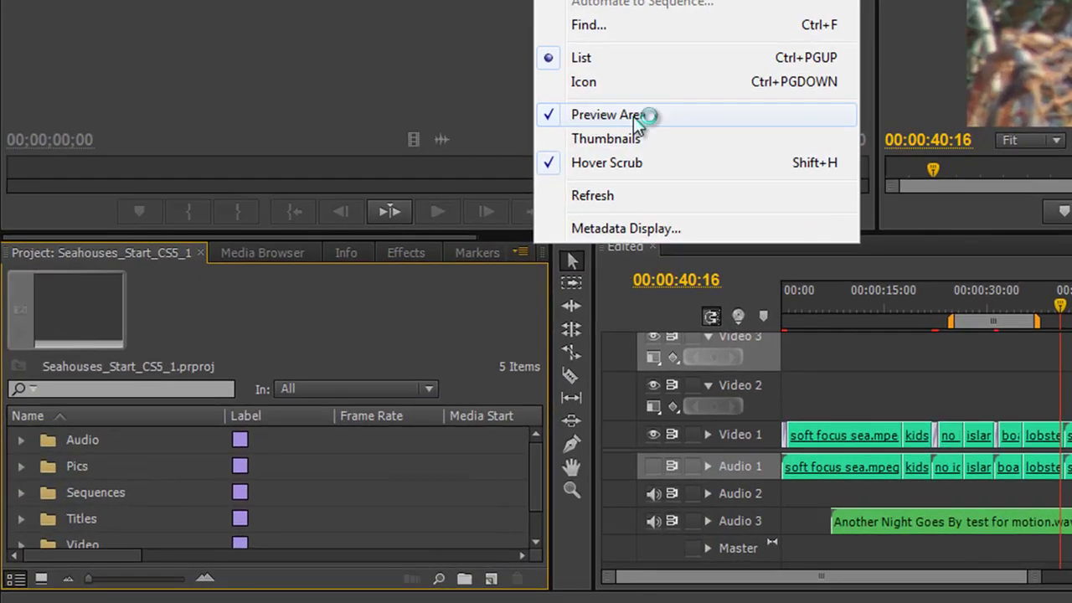
pyautogui.click(625, 118)
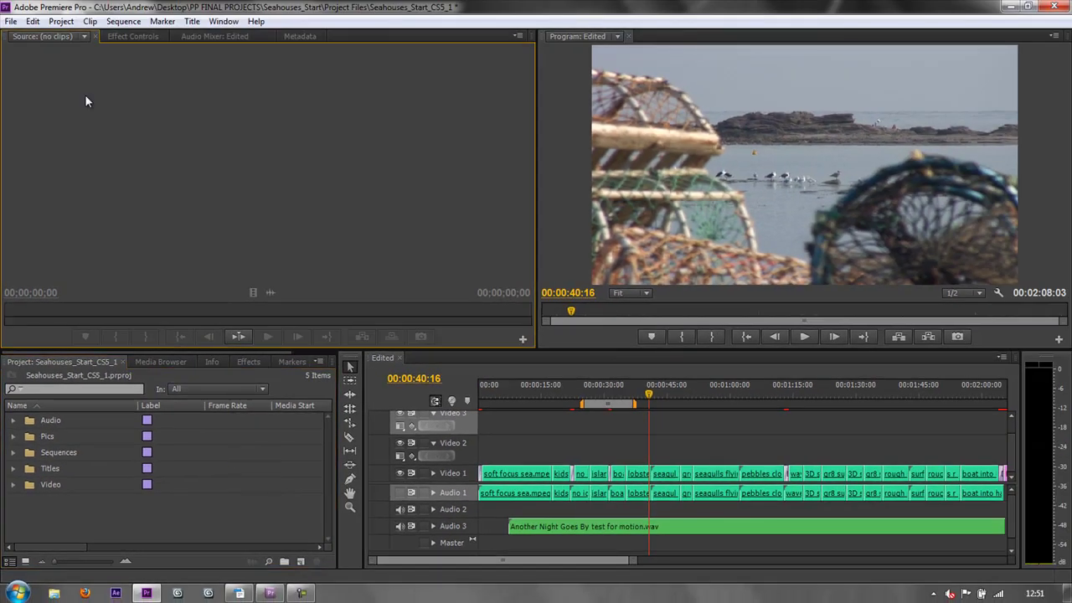
# Open the Keyboard Shortcuts dialog from the Edit menu
pyautogui.click(33, 21)
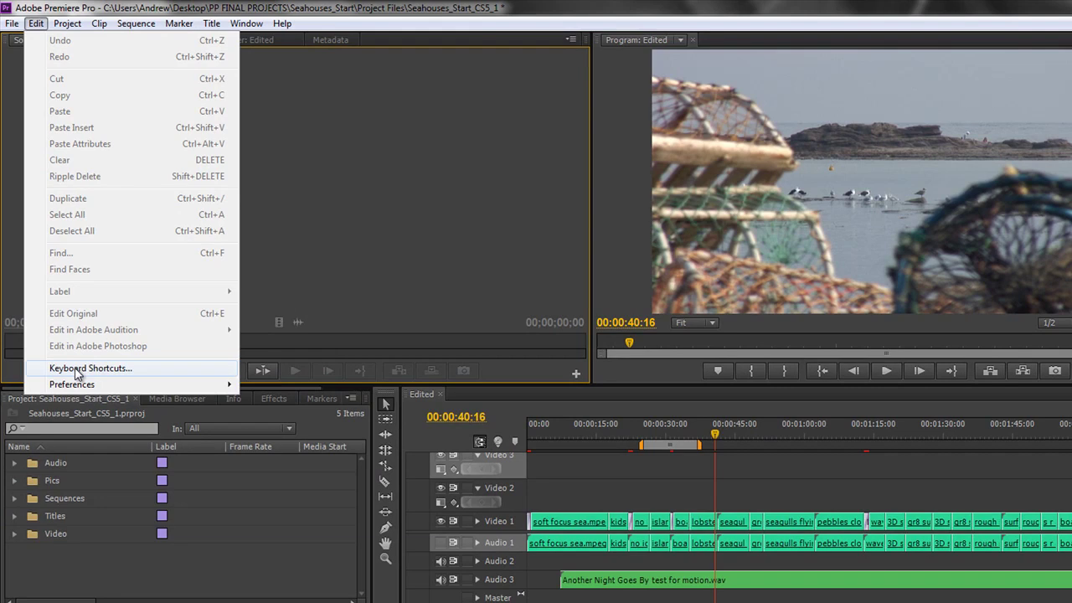
pyautogui.click(77, 373)
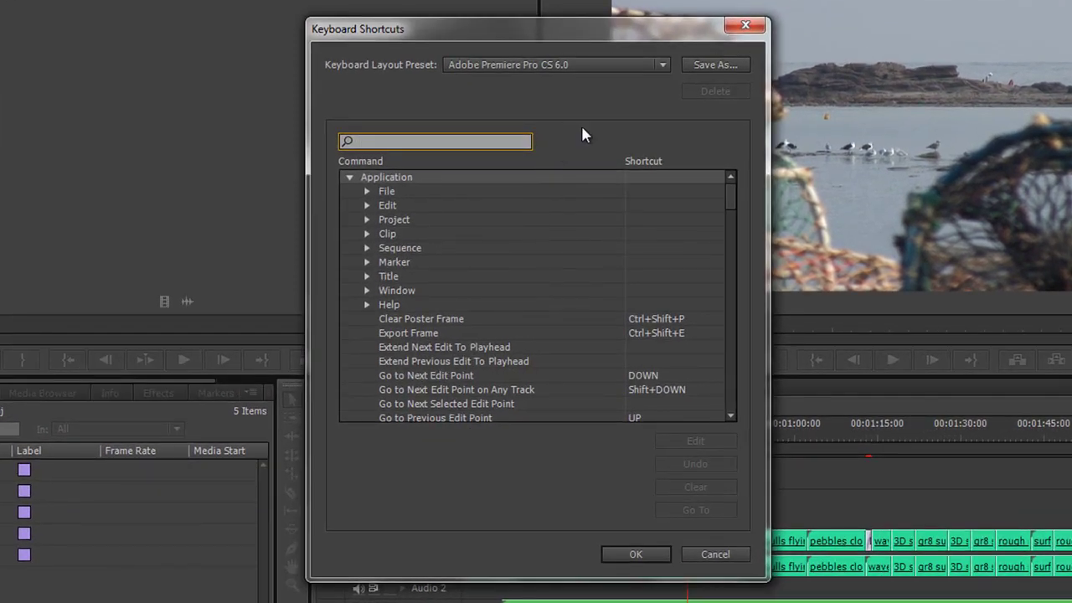
pyautogui.moveTo(732, 198); pyautogui.dragTo(707, 186)
# Expand the Clip and Sequence command groups to browse their shortcuts
pyautogui.click(365, 233)
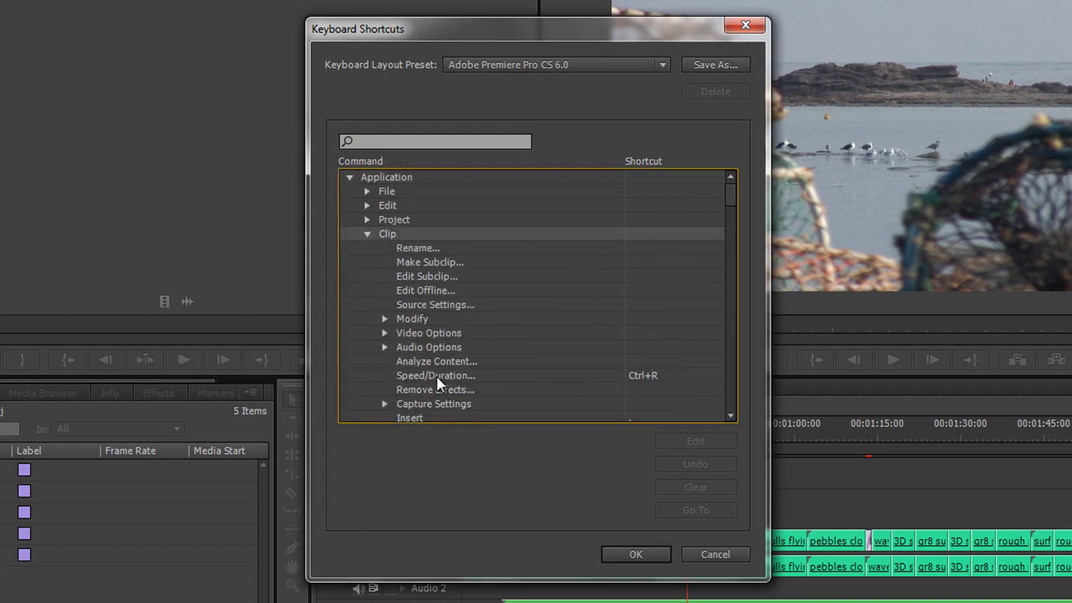
pyautogui.moveTo(727, 203); pyautogui.dragTo(730, 224)
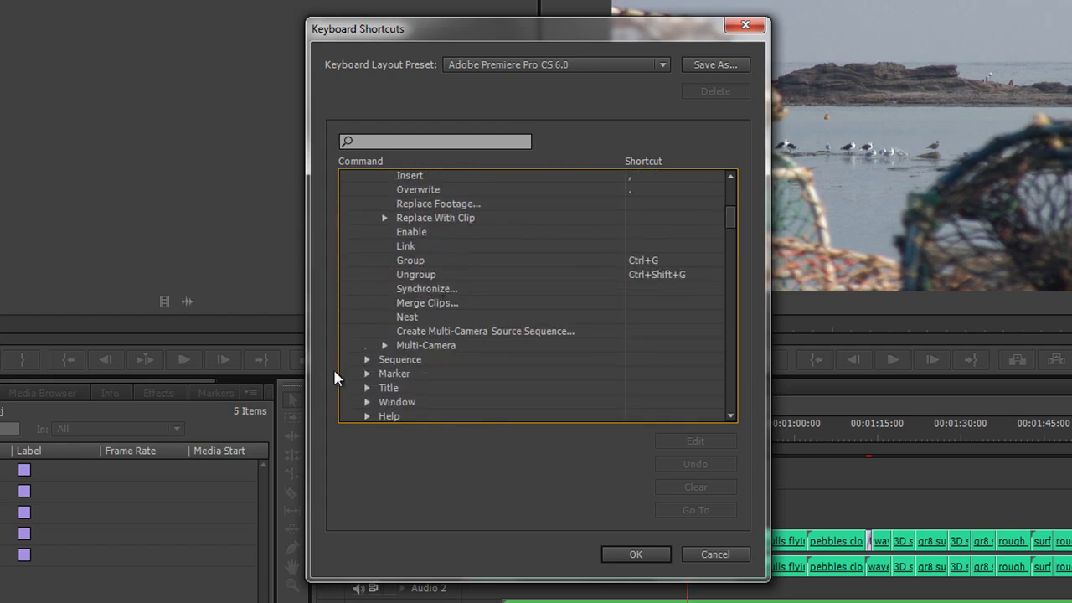
pyautogui.click(367, 359)
pyautogui.scroll(-3, 521, 377)
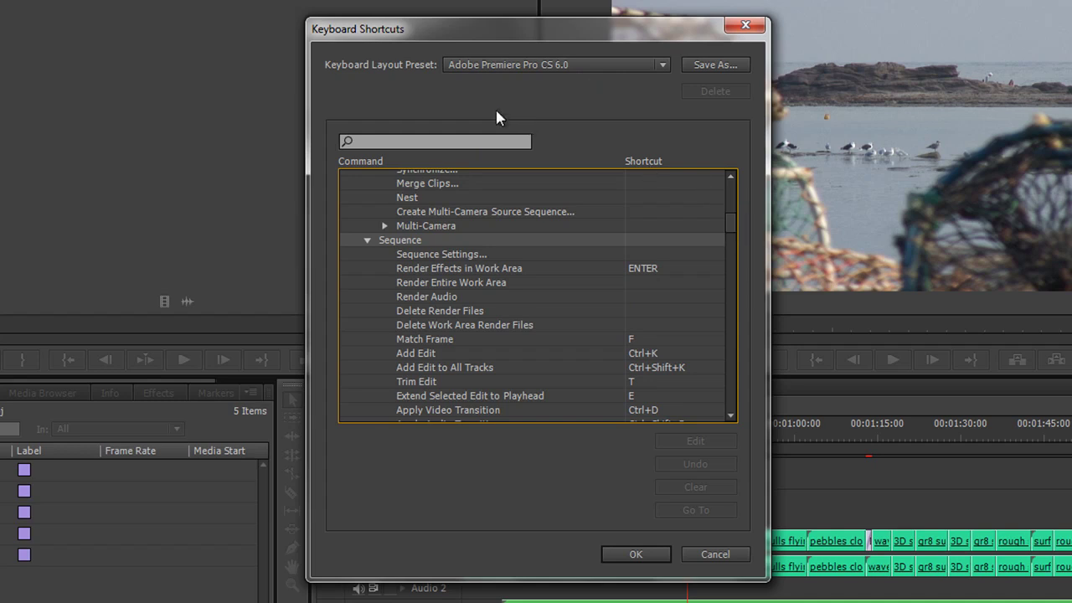
# Search shortcuts for 'marker', try the Adobe Premiere Pro CS 5.5 preset, then return to CS 6.0
pyautogui.click(436, 142)
pyautogui.write('marker')
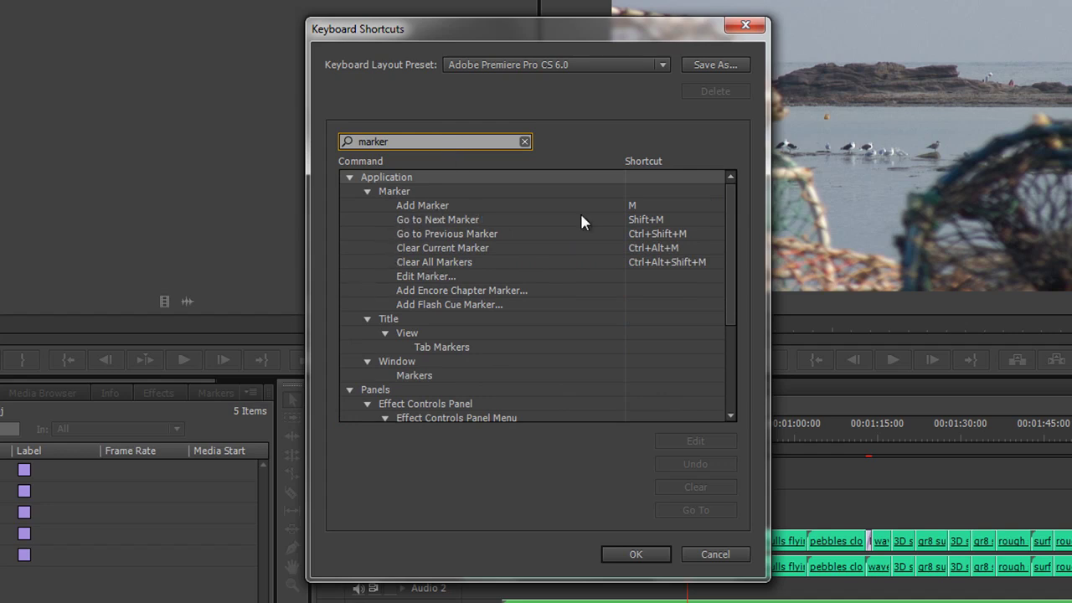
pyautogui.click(665, 65)
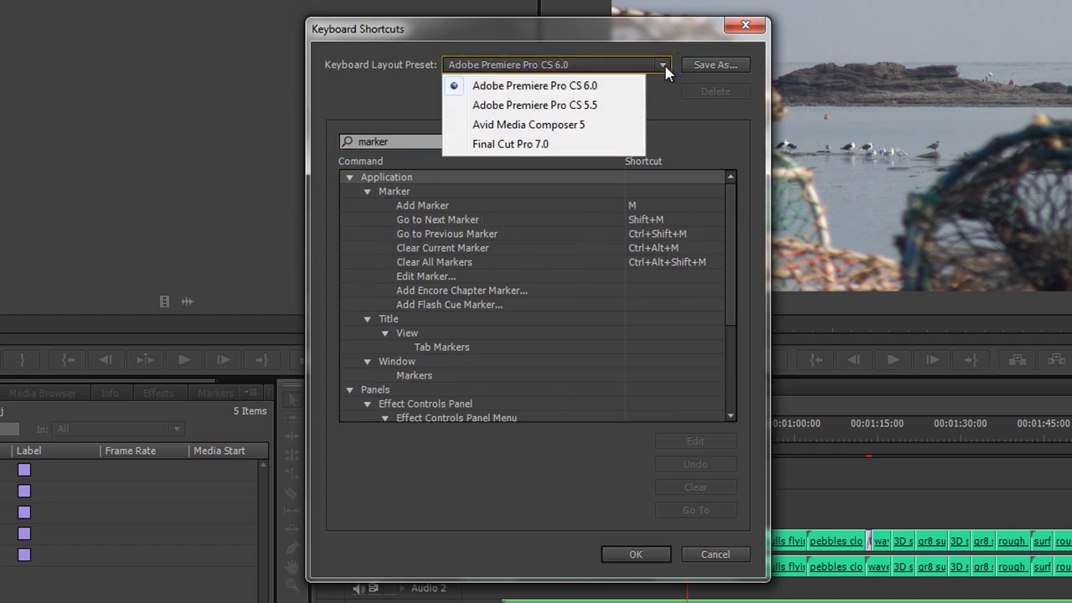
pyautogui.click(589, 107)
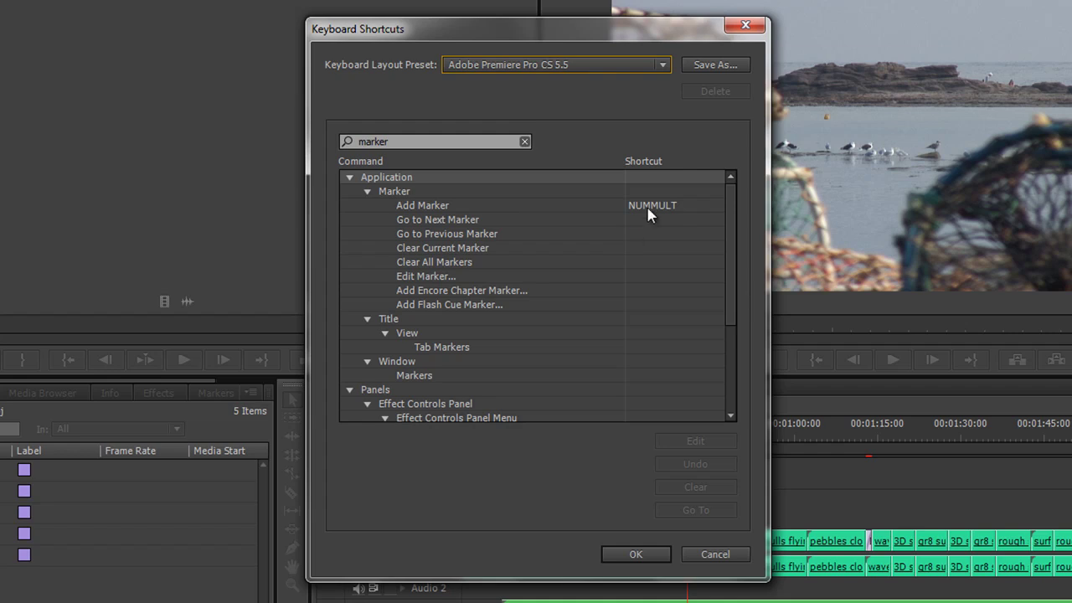
pyautogui.click(662, 65)
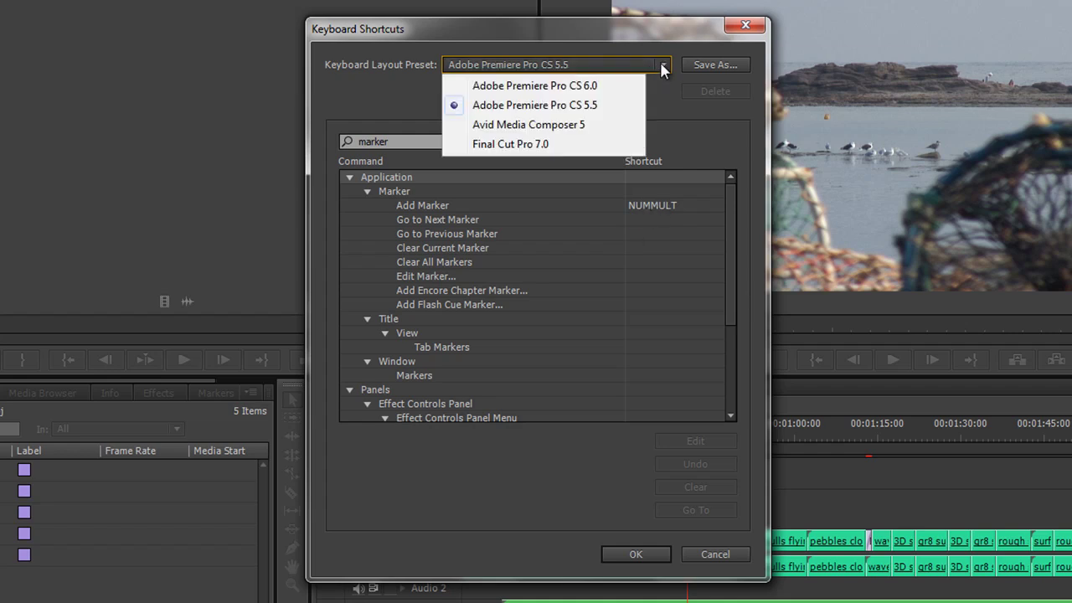
pyautogui.click(602, 86)
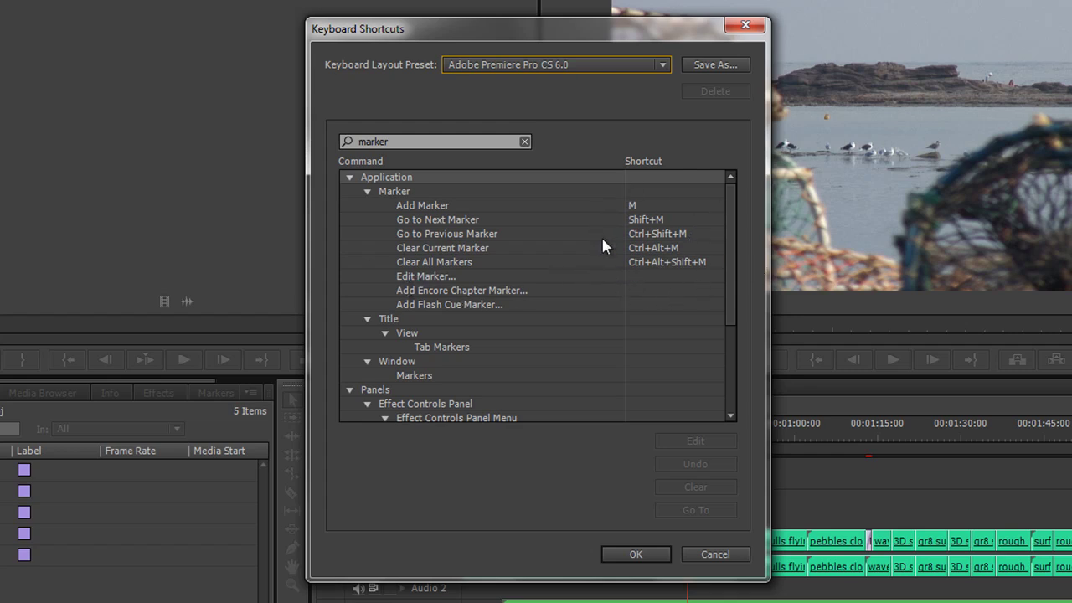
pyautogui.click(662, 66)
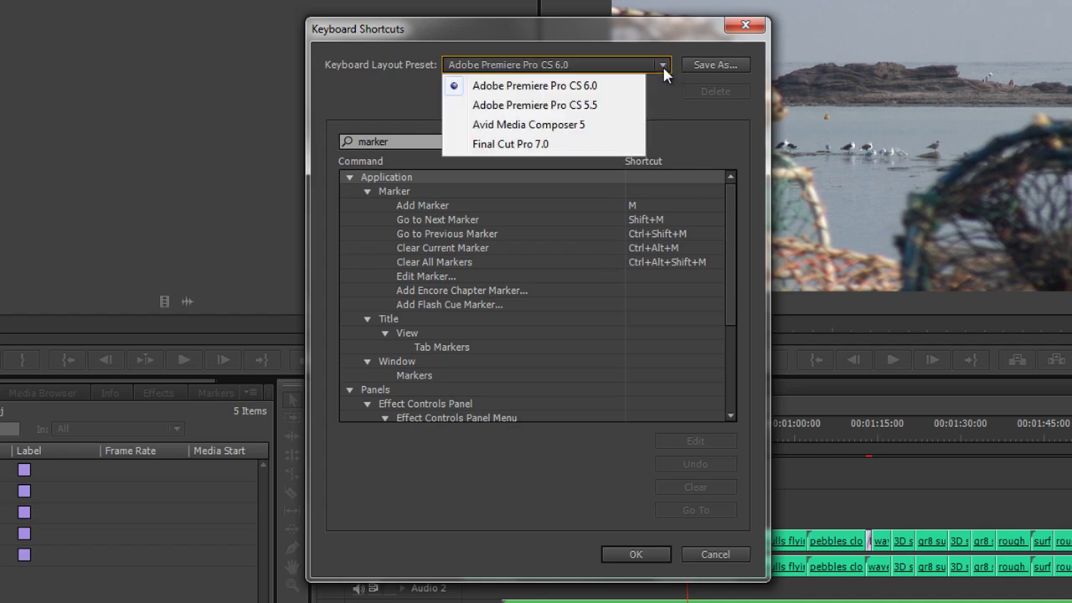
pyautogui.click(524, 147)
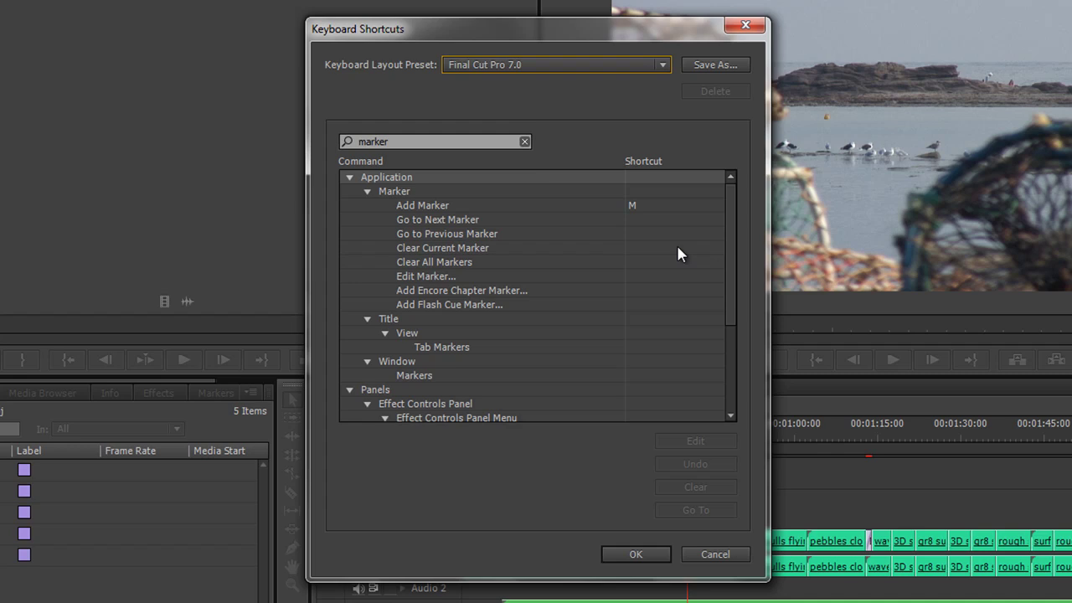
pyautogui.click(663, 67)
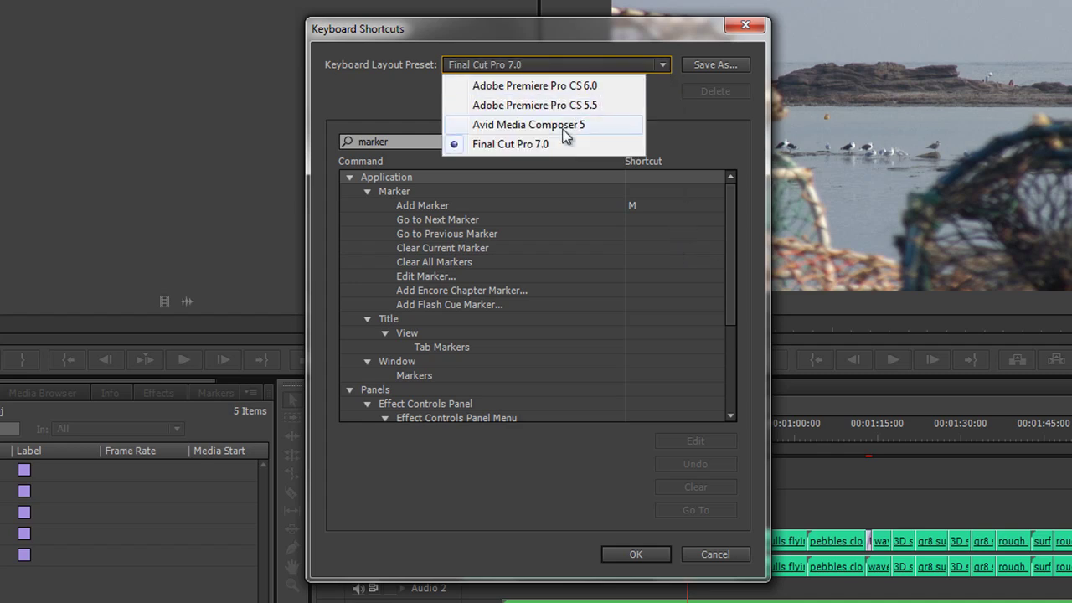
pyautogui.click(586, 125)
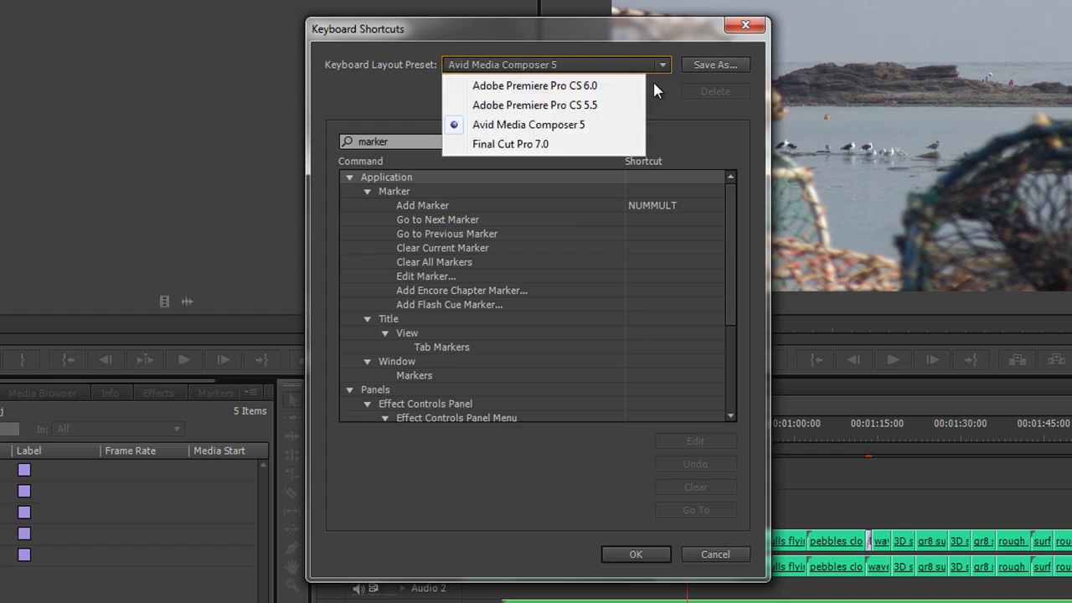
pyautogui.click(516, 88)
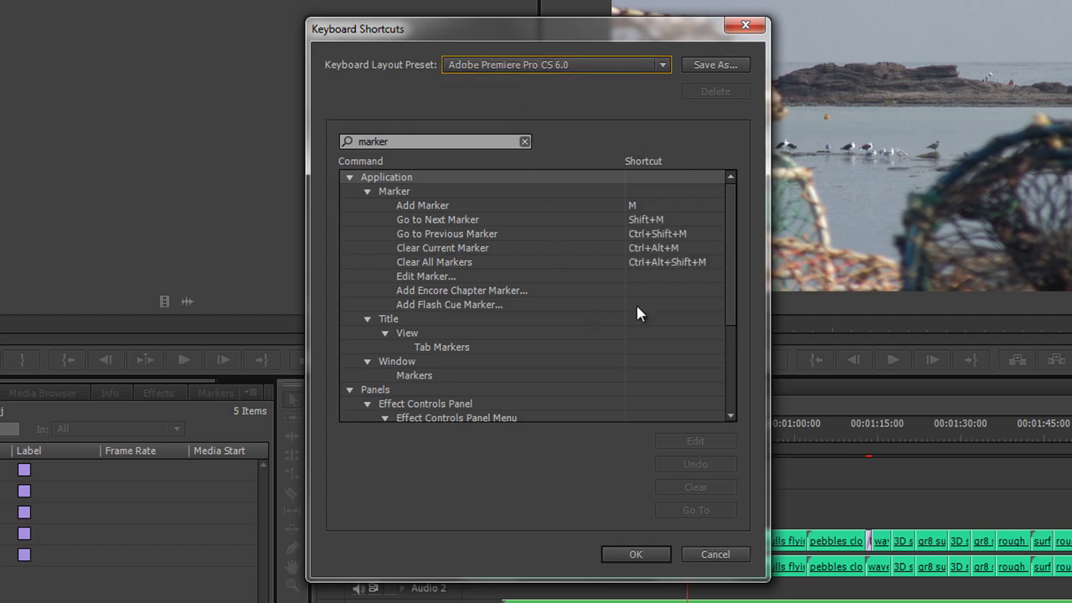
# Reassign Add Marker to NUMMULT, then undo it back to M, leaving the preset [Custom]
pyautogui.click(655, 353)
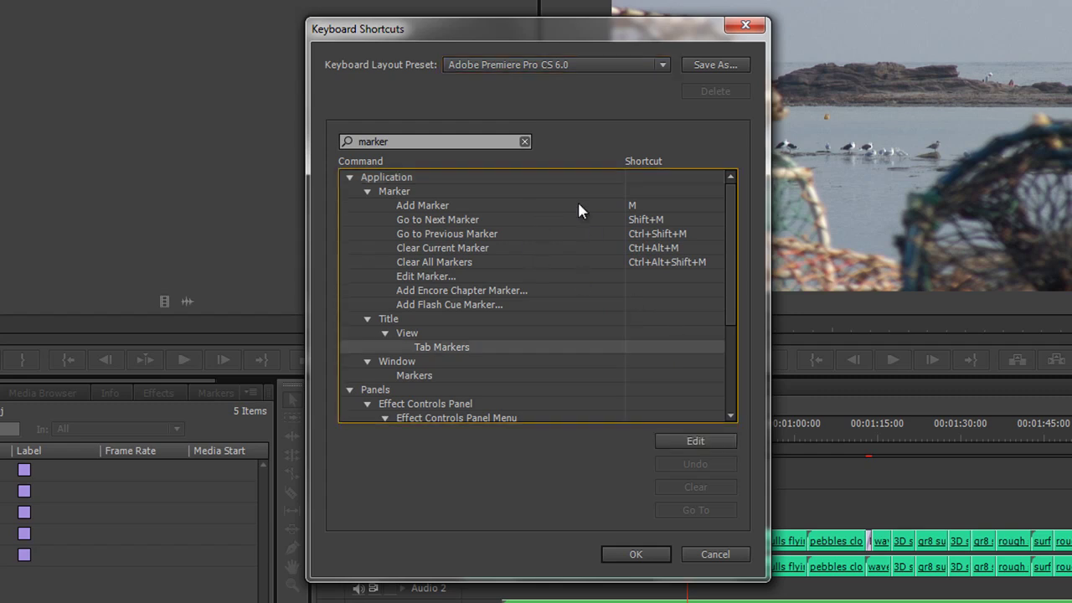
pyautogui.click(449, 210)
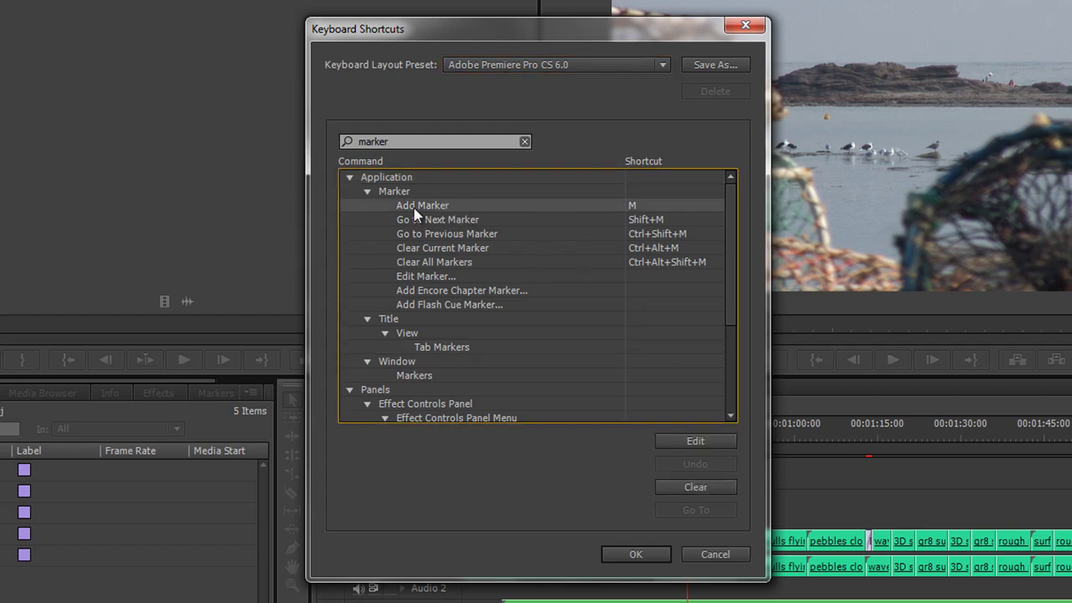
pyautogui.click(706, 440)
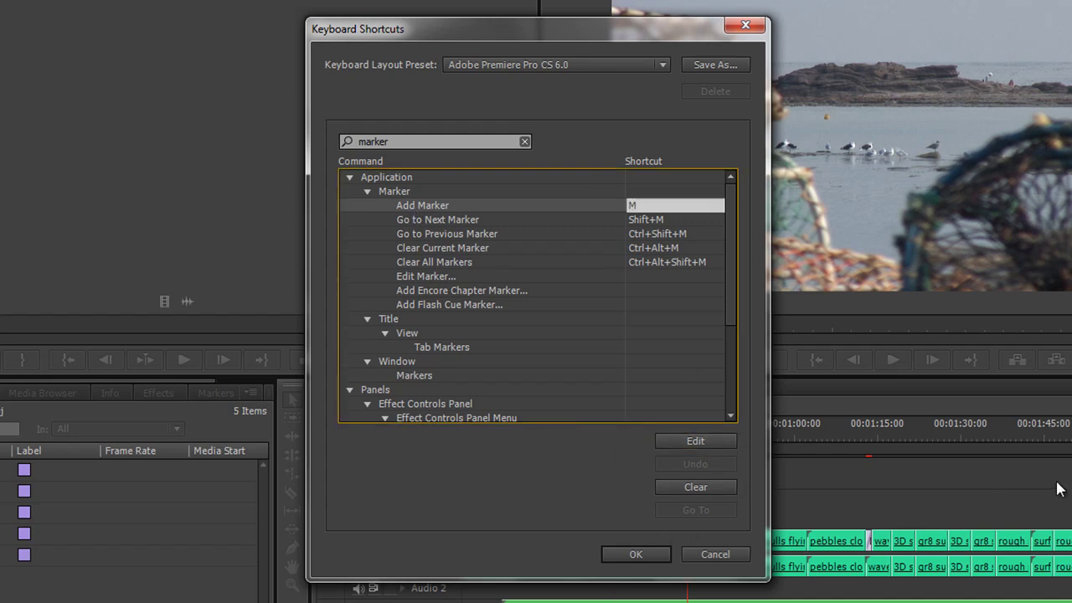
pyautogui.press('KP_Multiply')
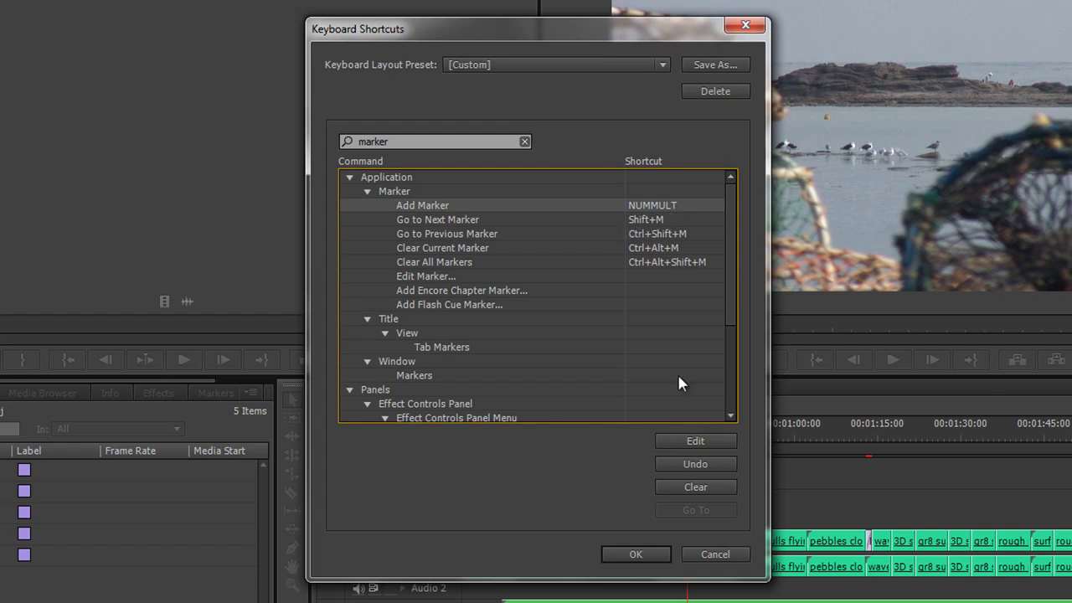
pyautogui.click(702, 462)
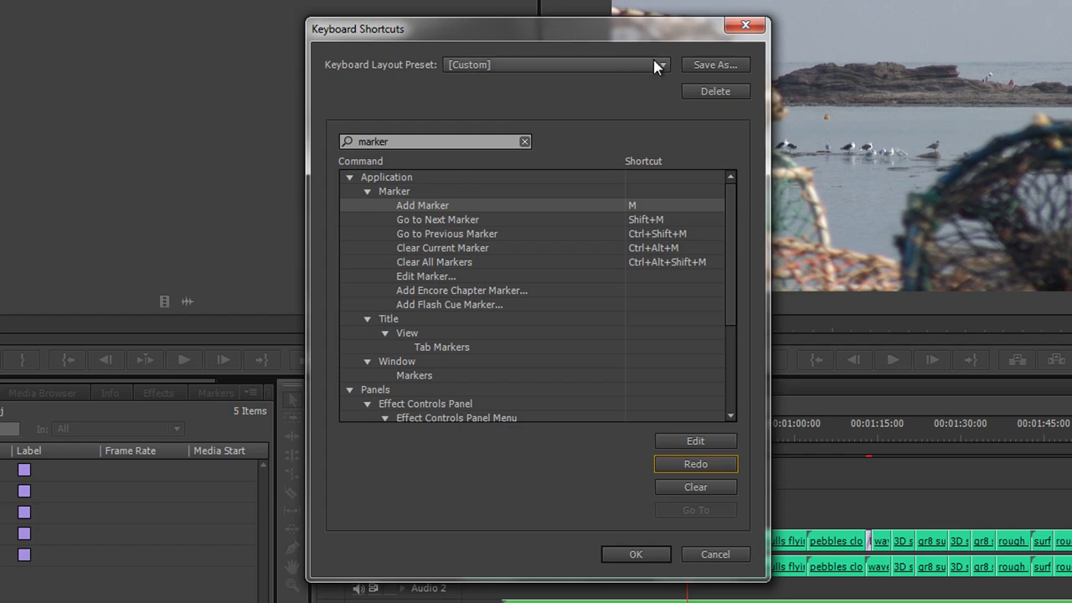
# Cancel saving a named keyboard layout set and close Keyboard Shortcuts with OK
pyautogui.click(716, 67)
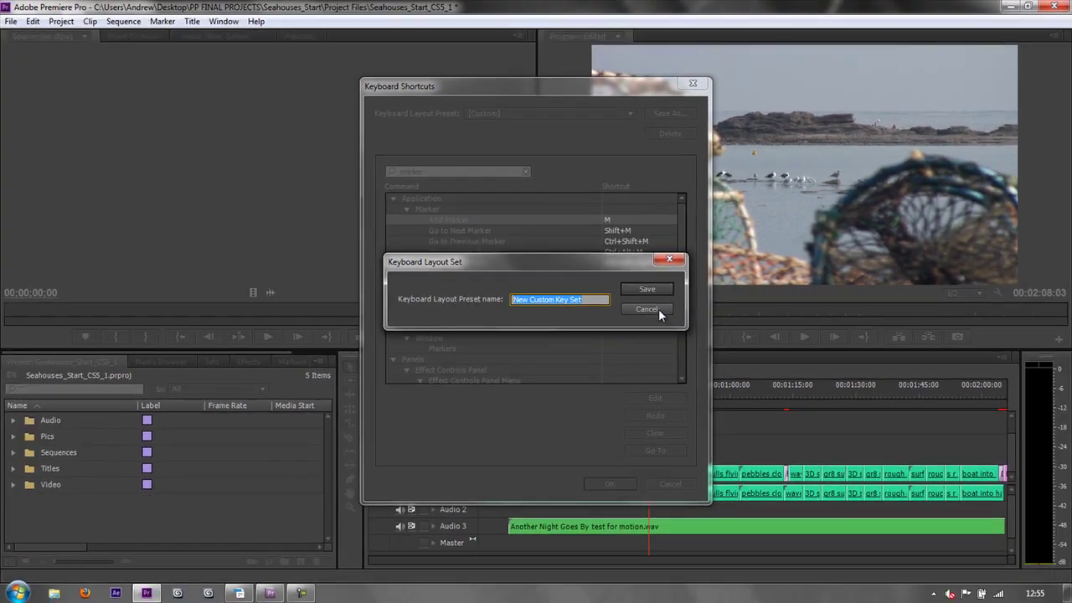
pyautogui.click(701, 327)
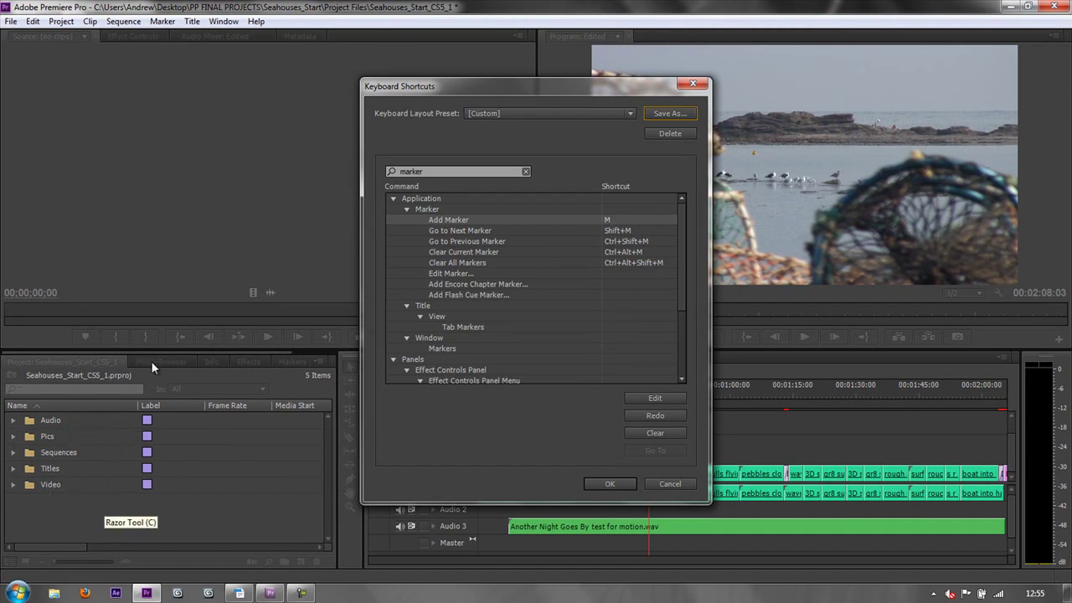
pyautogui.click(620, 483)
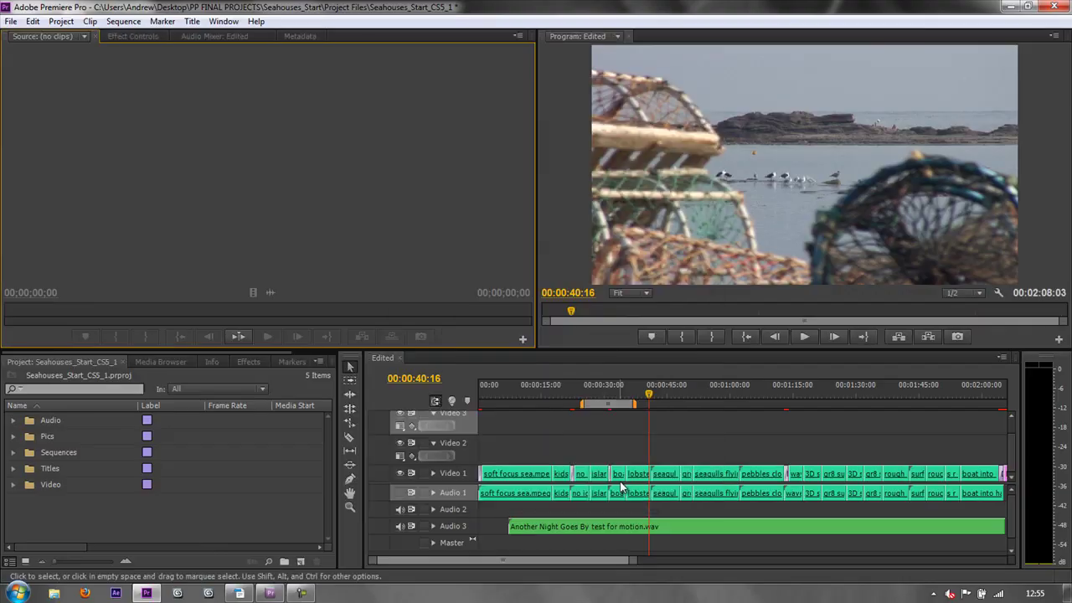